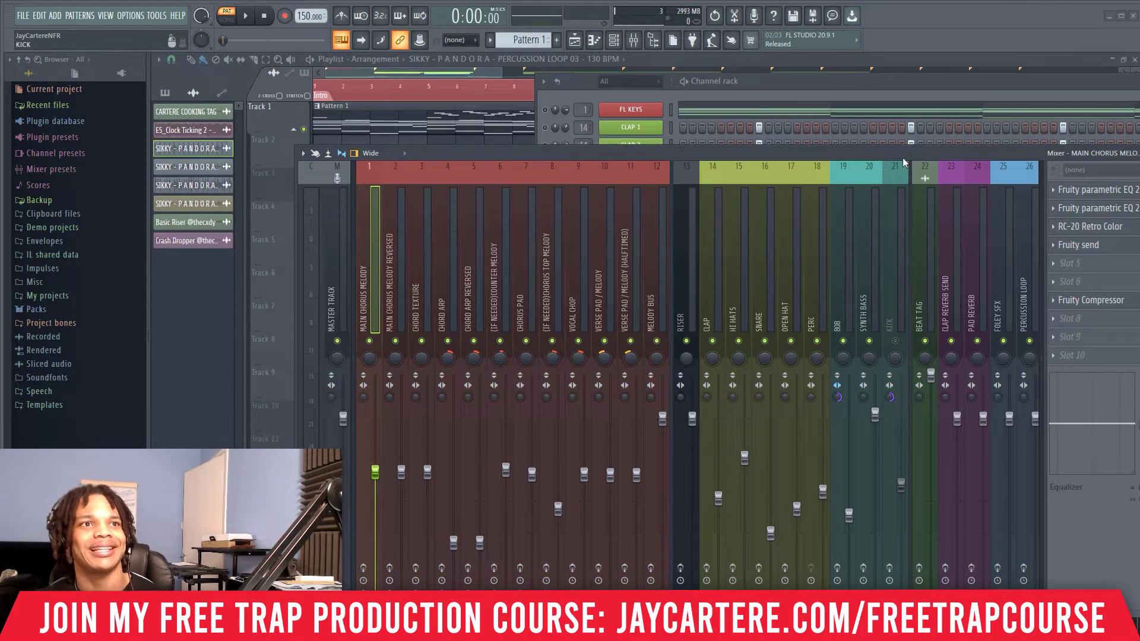
- Shift the Mixer window up and left so all inserts and the effect chain are visible
click(908, 148)
mouse_move(806, 130)
mouse_down()
mouse_move(756, 115)
mouse_move(787, 119)
mouse_up()
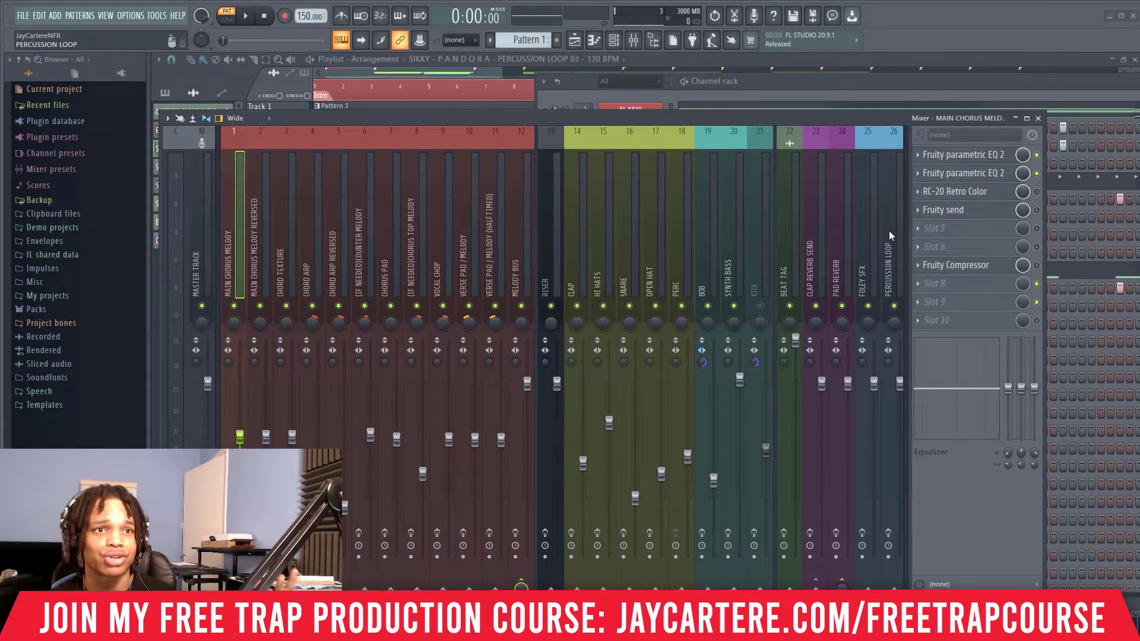
click(928, 231)
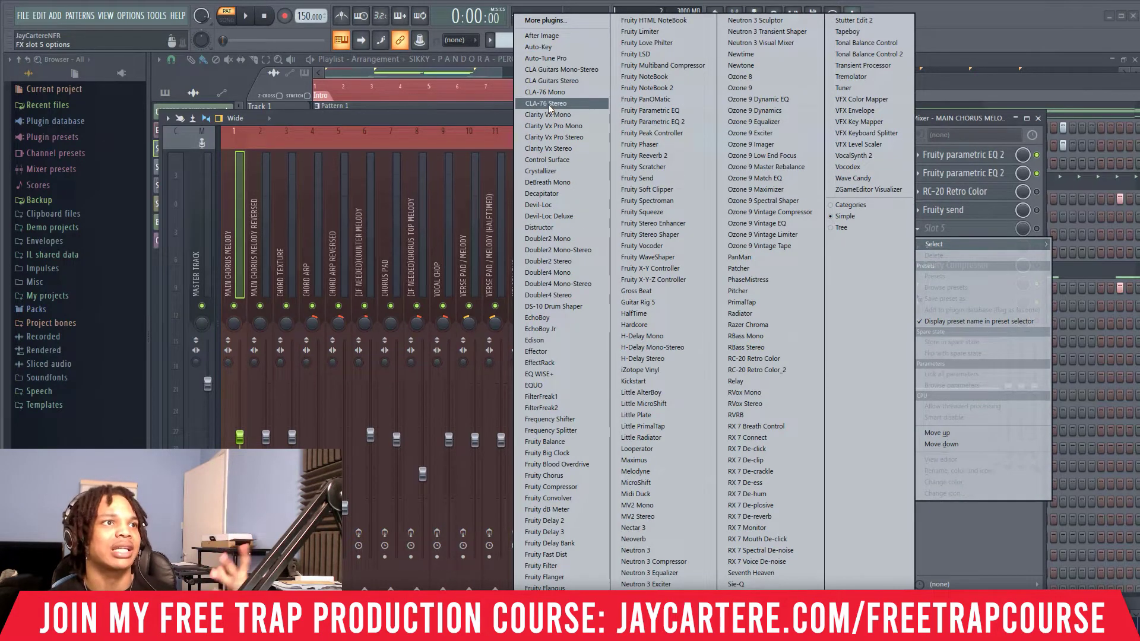
click(469, 115)
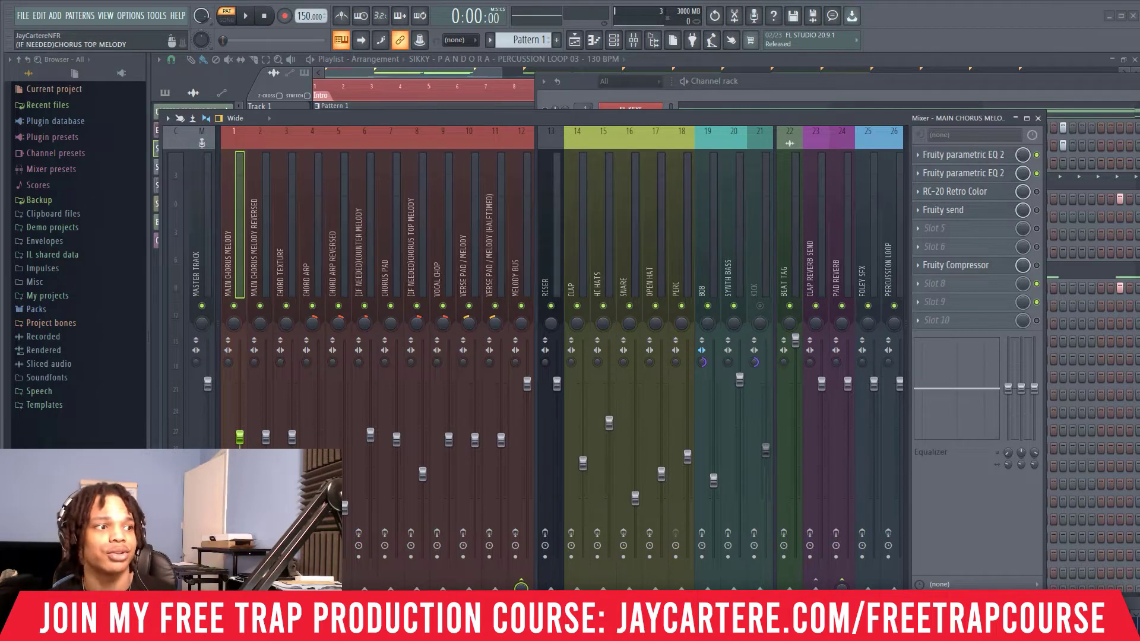
key(super+e)
- Move File Explorer left and go from This PC into Local Disk (C:) > Users
drag(1023, 96, 592, 42)
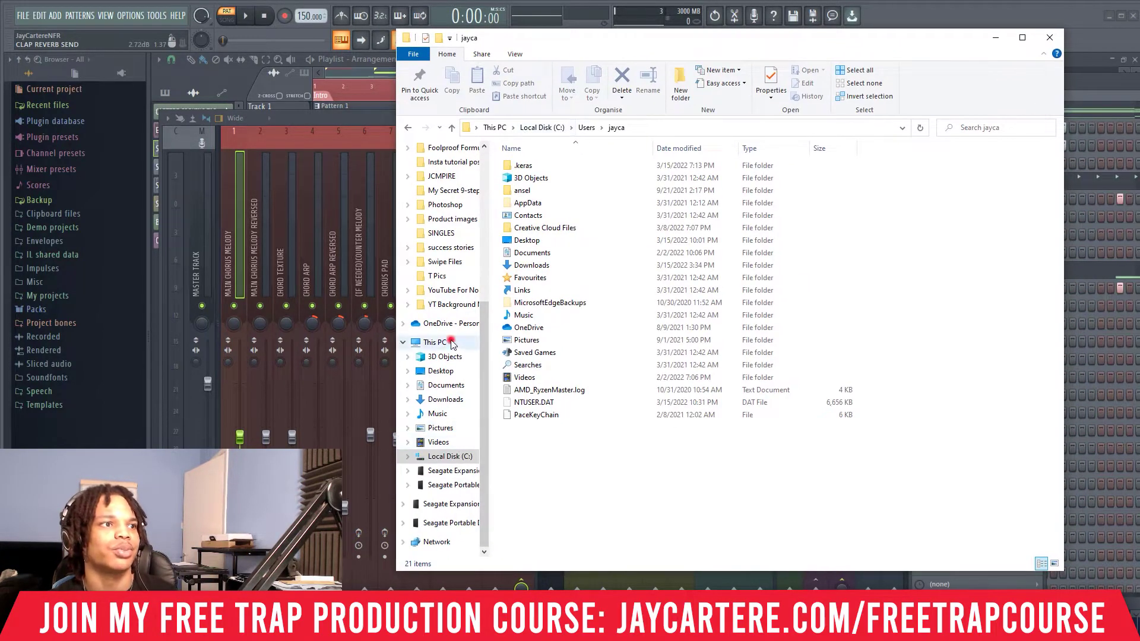
click(440, 344)
drag(811, 40, 733, 37)
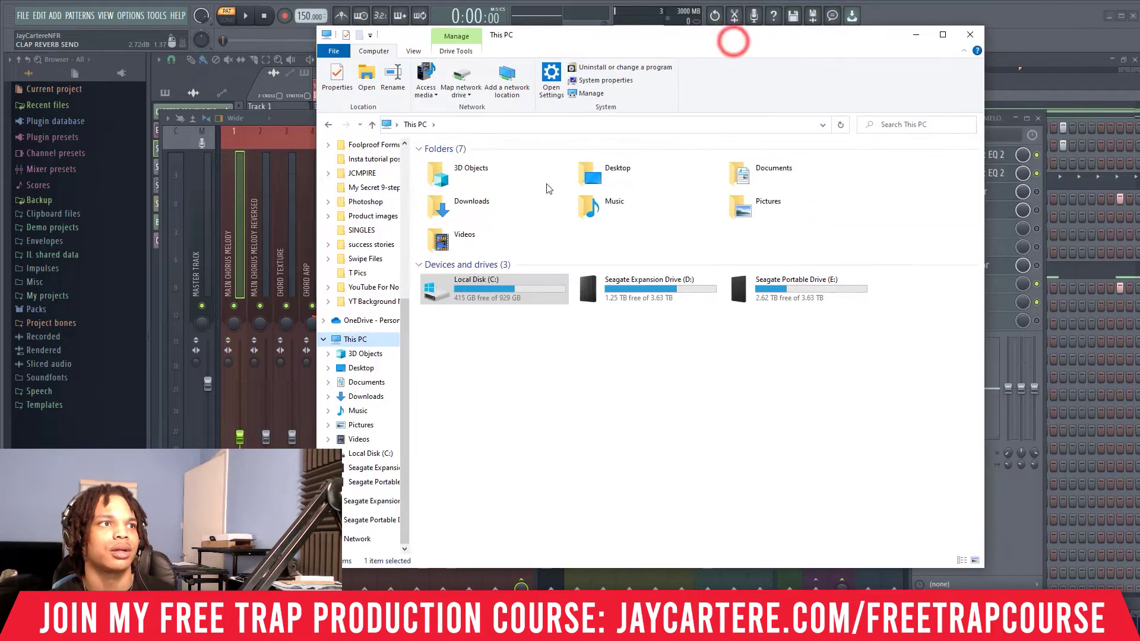
click(499, 284)
double_click(498, 284)
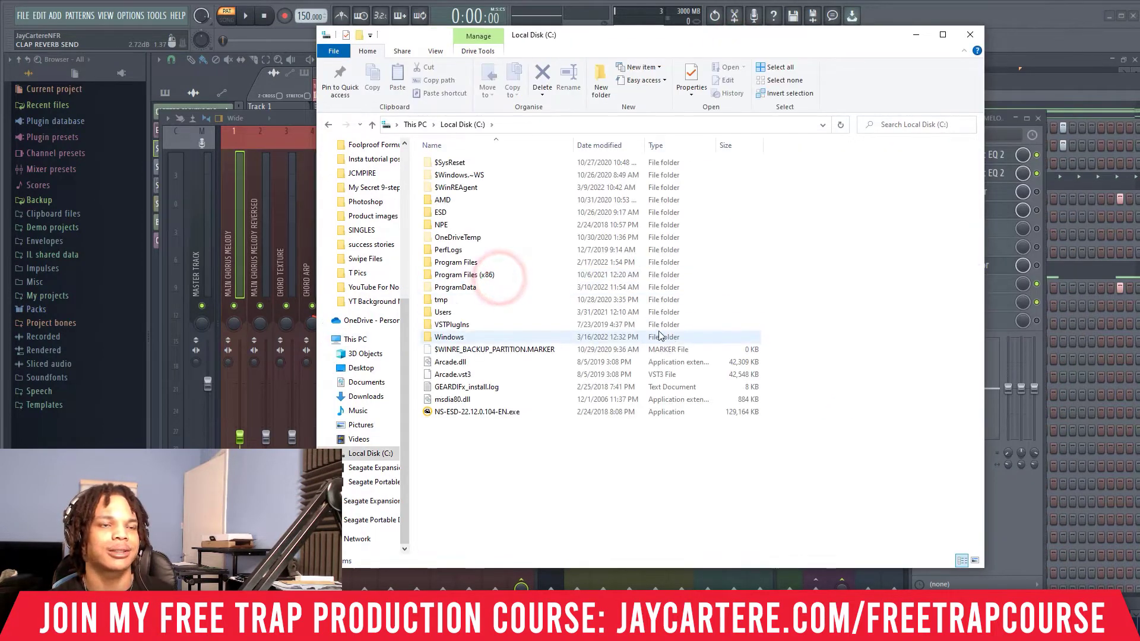
click(454, 311)
double_click(454, 311)
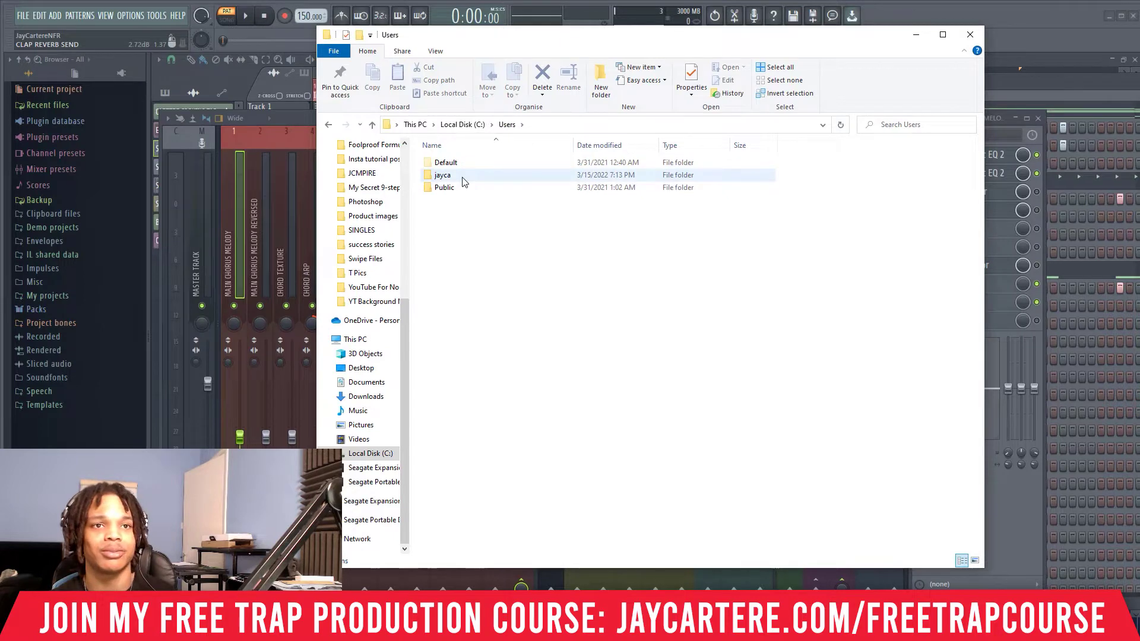
- Go from the user folder through Documents > Image-Line > FL Studio > Presets > Plugin database into Effects
double_click(460, 177)
double_click(464, 251)
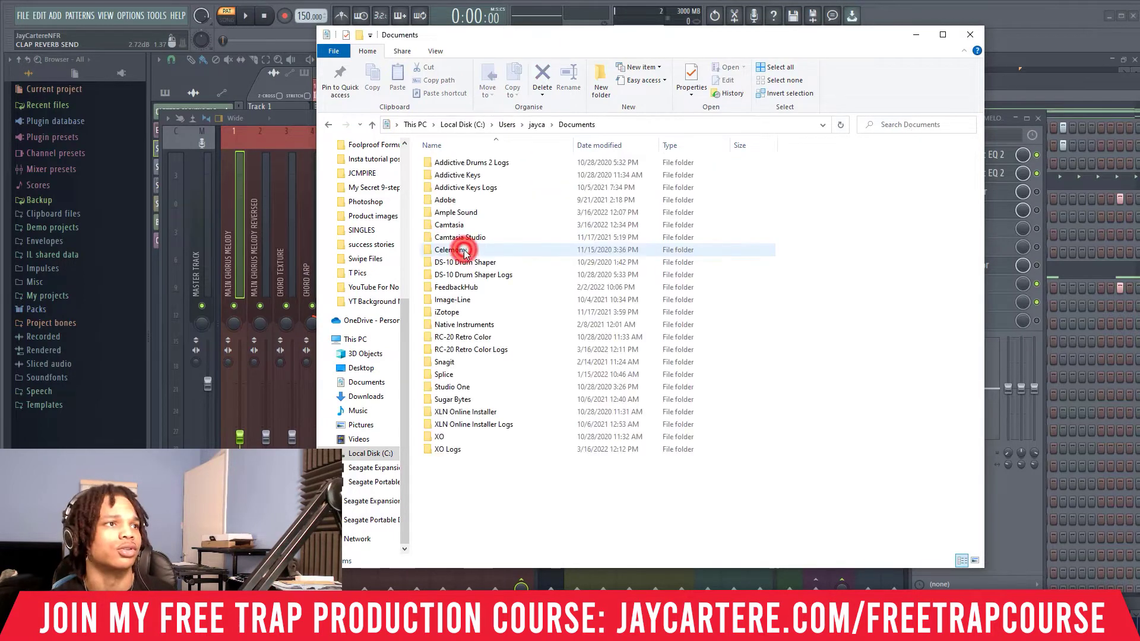
double_click(452, 300)
click(443, 229)
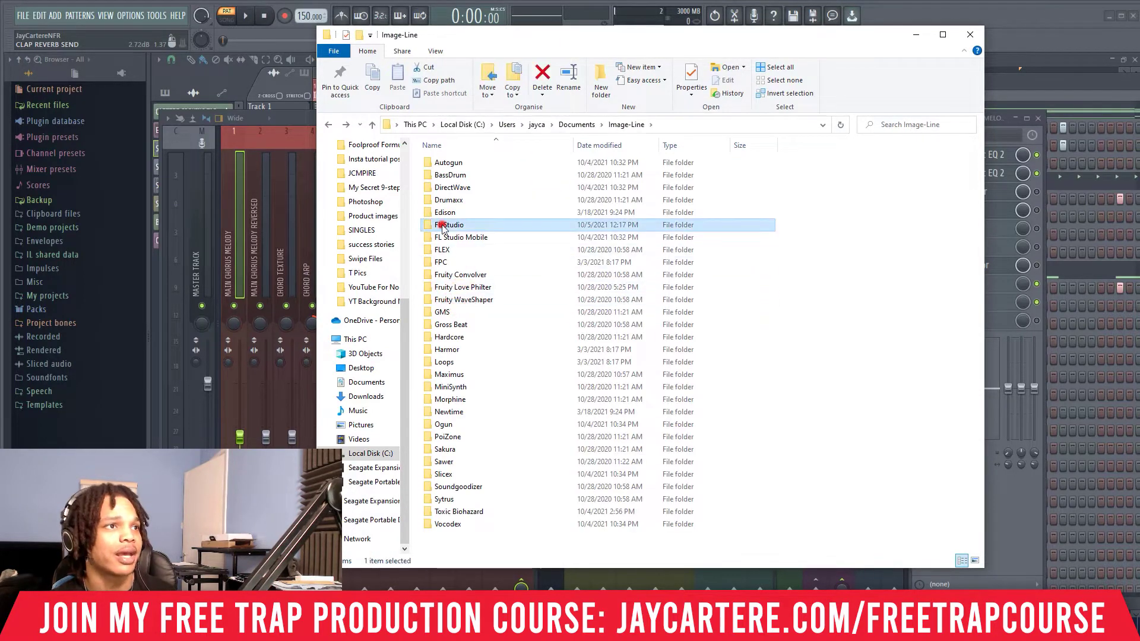
double_click(443, 226)
double_click(445, 199)
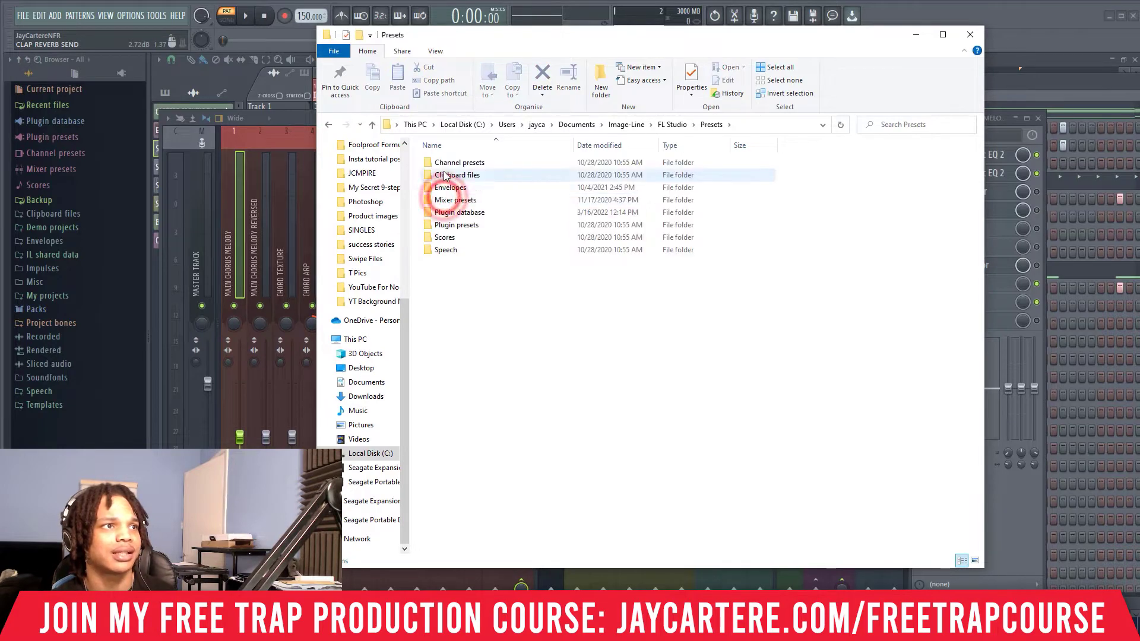
double_click(458, 212)
click(450, 163)
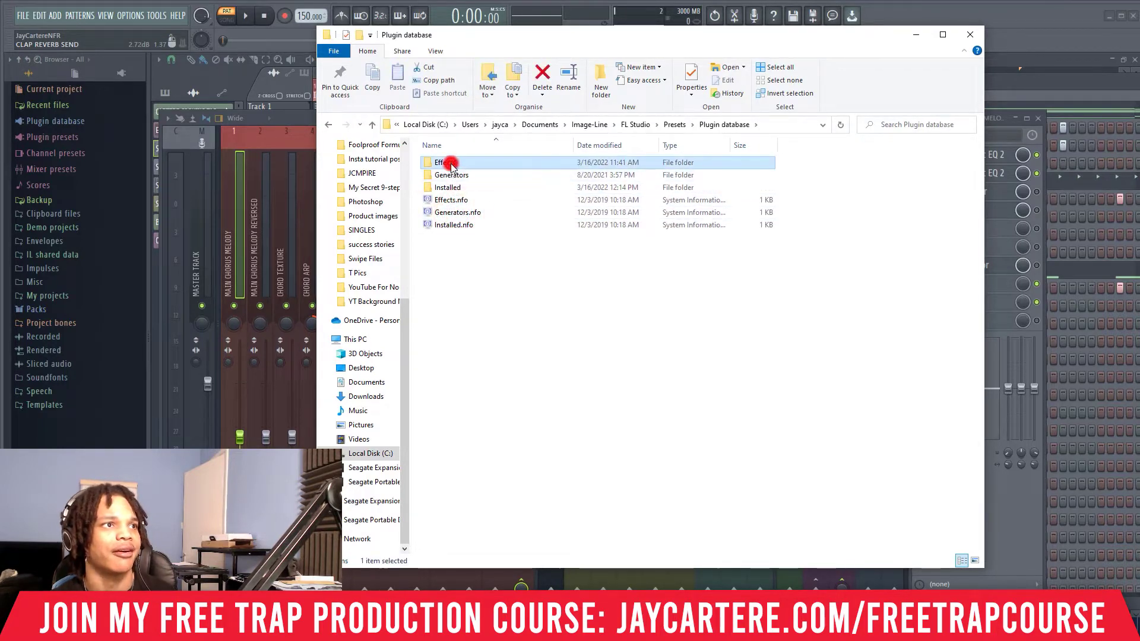
double_click(451, 164)
scroll(550, 448, down, 5)
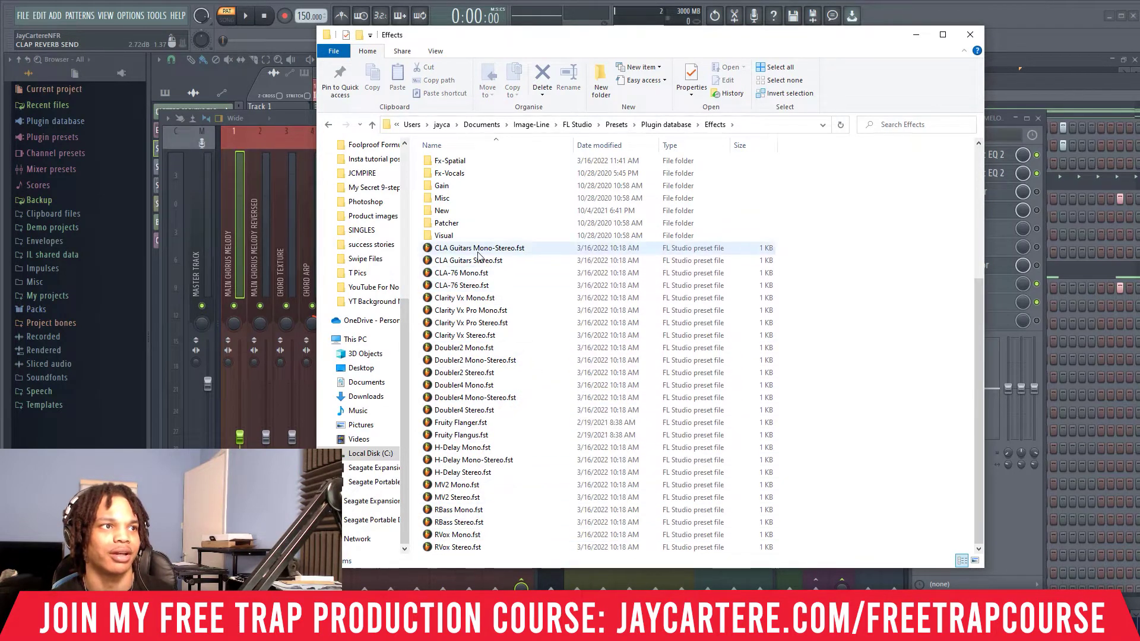
- Box-select all 25 .fst presets, CLA Guitars Mono-Stereo through RVox Stereo, excluding subfolders
drag(801, 248, 668, 567)
click(837, 514)
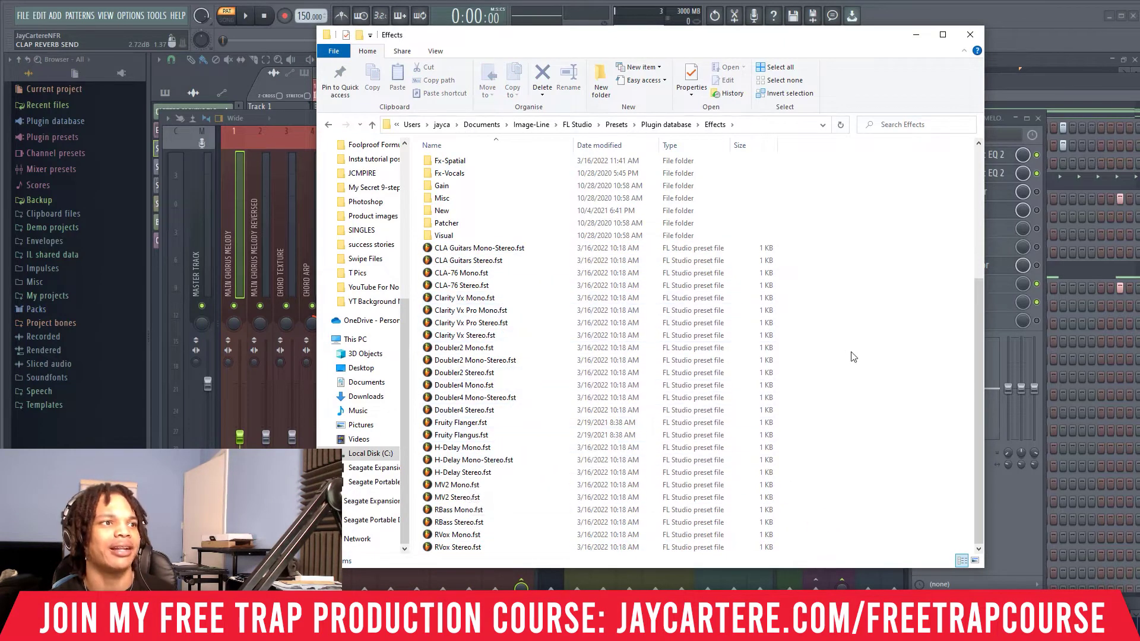
click(822, 267)
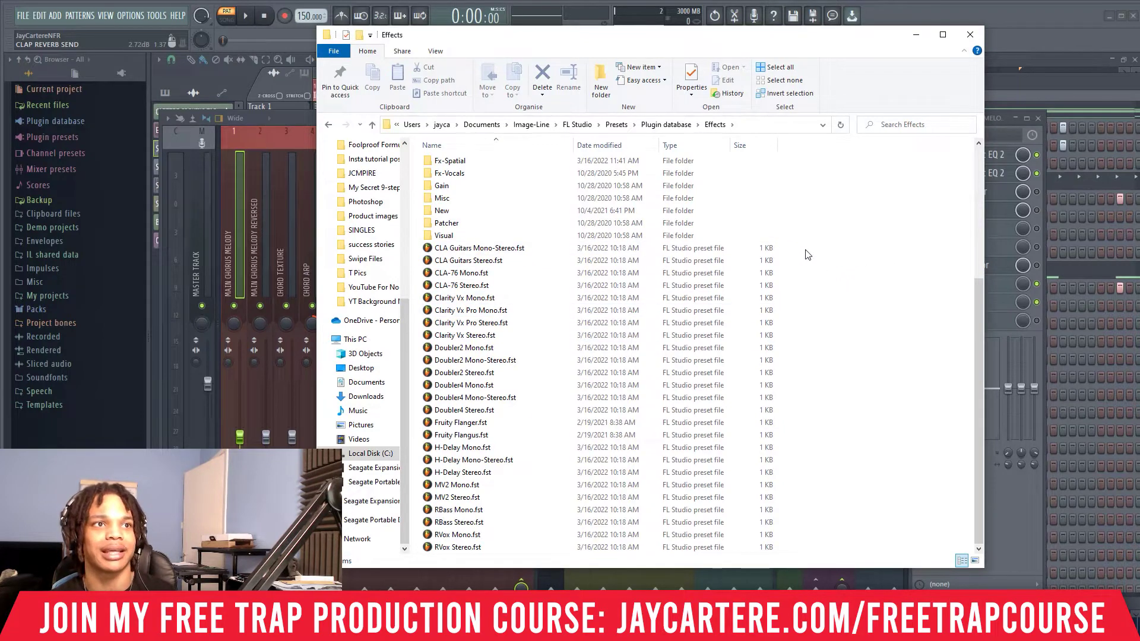
drag(807, 254, 613, 567)
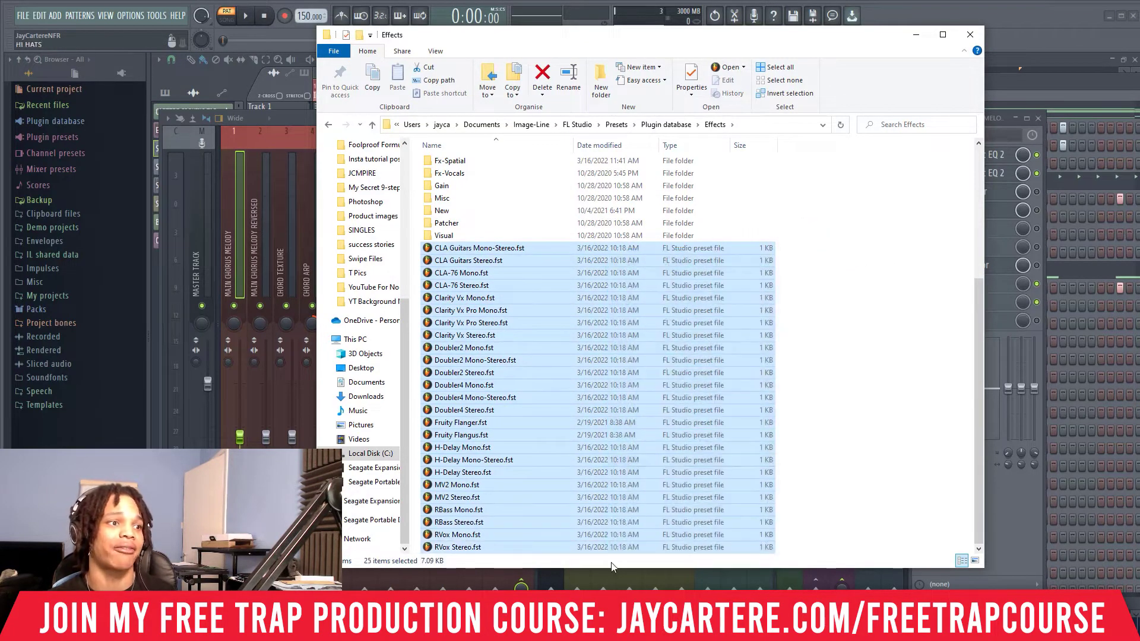
- Deselect the 25 .fst preset files in the Effects folder without deleting them
click(831, 316)
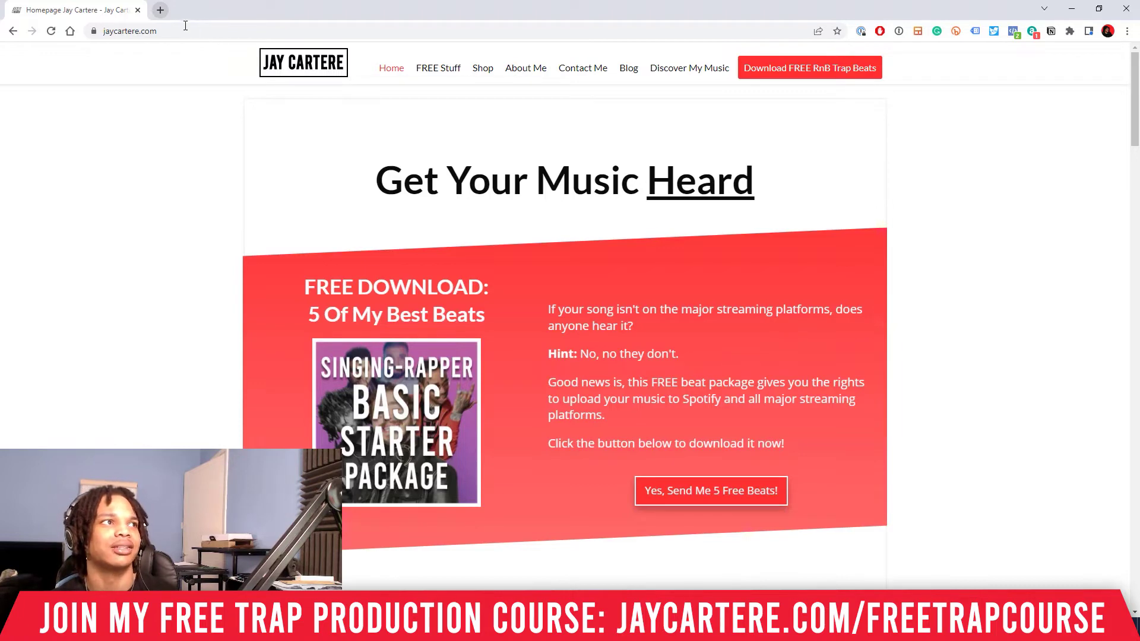
- Start a new Chrome tab for a 'circle of fifths' image search
key(ctrl+t)
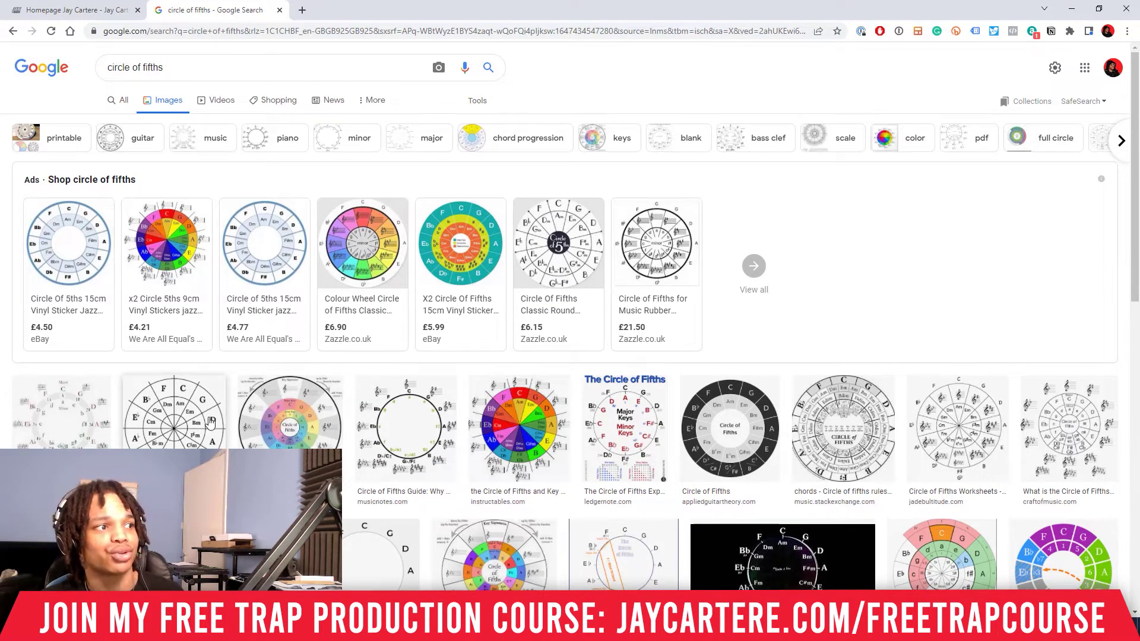
- Scroll the circle of fifths image results and open the bedfordguitarteacher.club diagram preview
scroll(209, 422, down, 1)
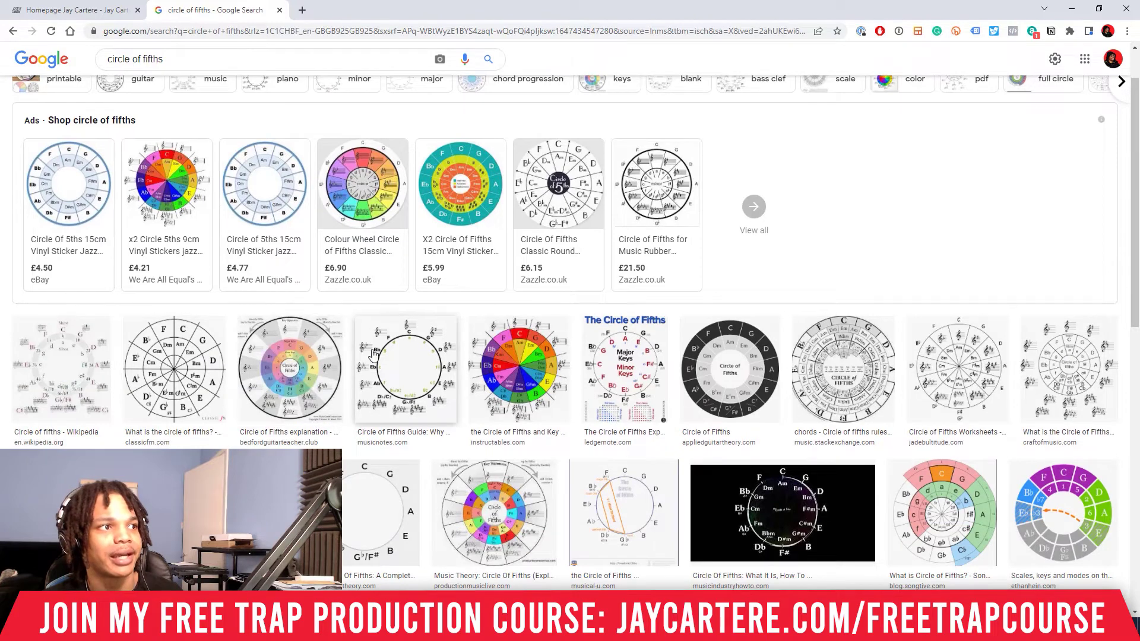
click(330, 359)
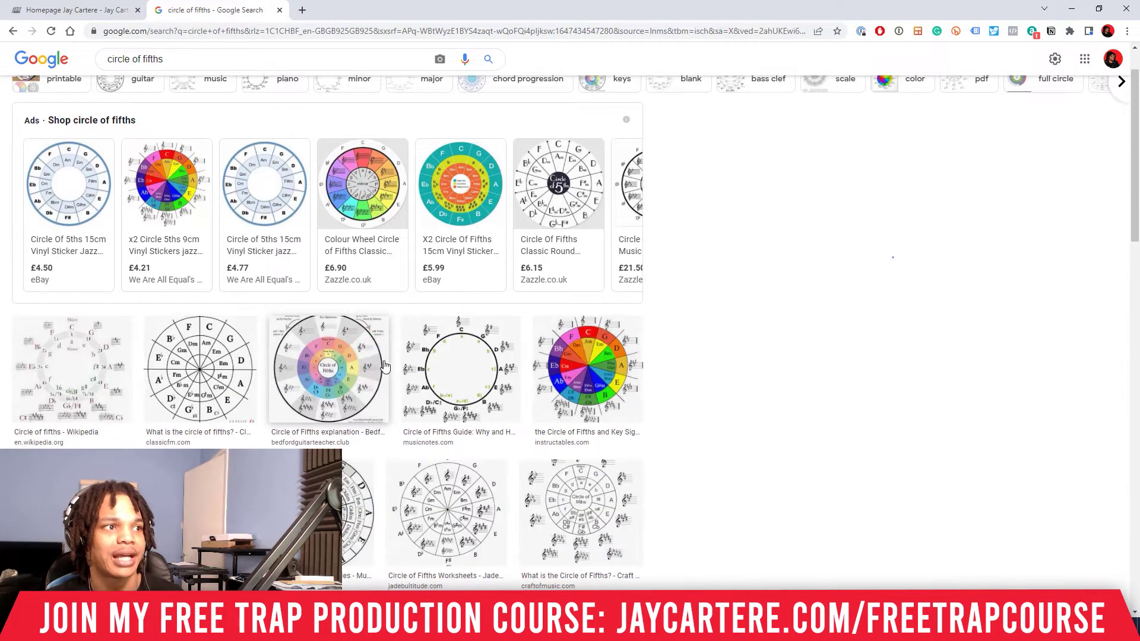